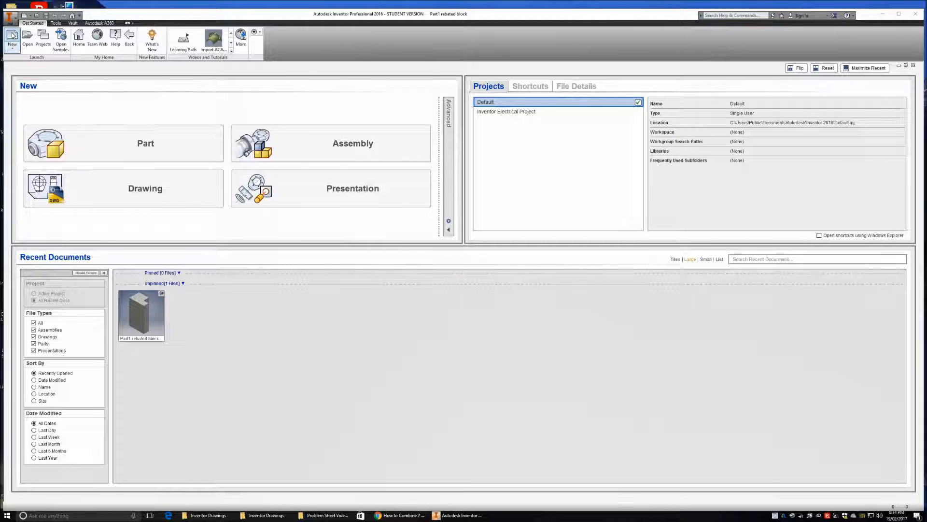
Create a new part from the metric Standard (mm).ipt template.
{"action": "left_click", "coordinate": [12, 35]}
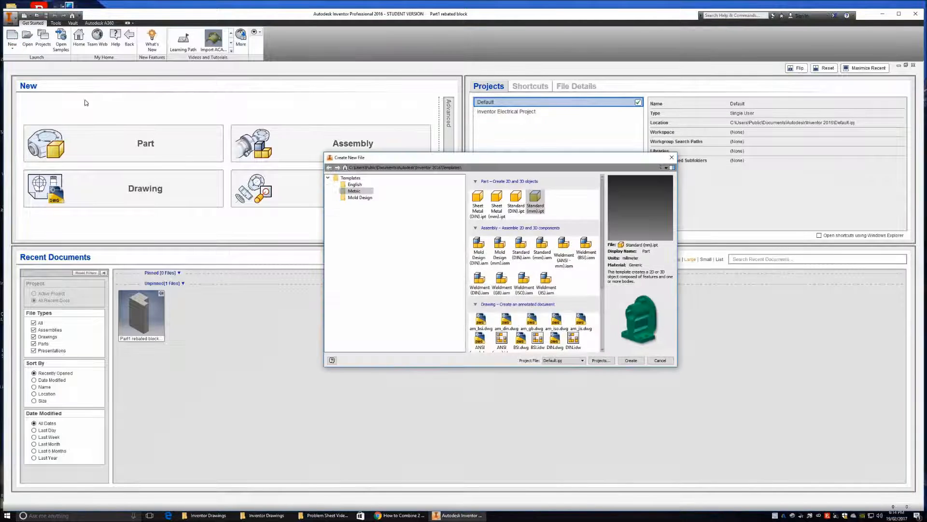
{"action": "left_click", "coordinate": [346, 192]}
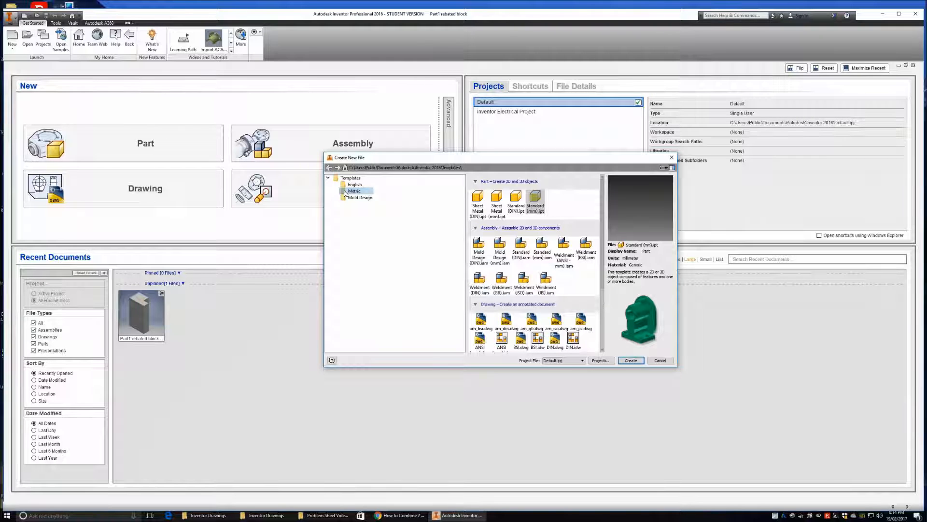
{"action": "left_click", "coordinate": [537, 199]}
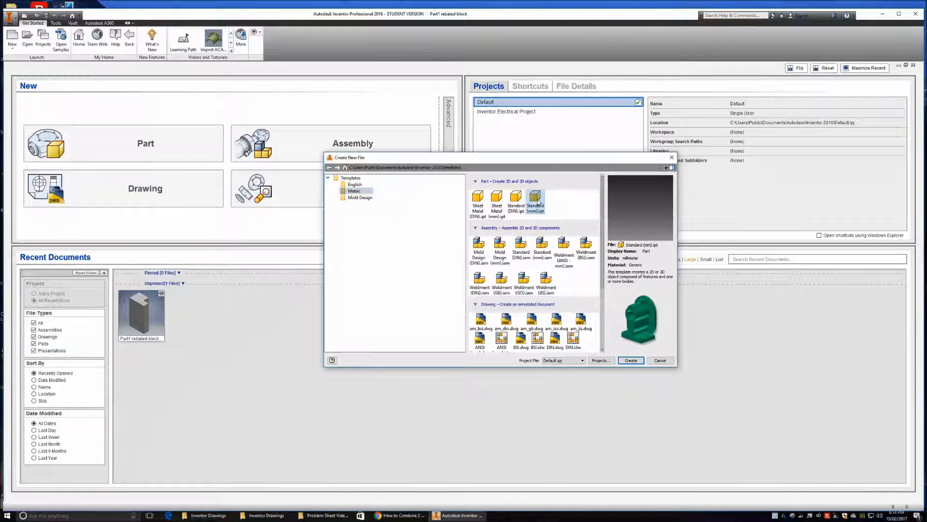
{"action": "left_click", "coordinate": [631, 360]}
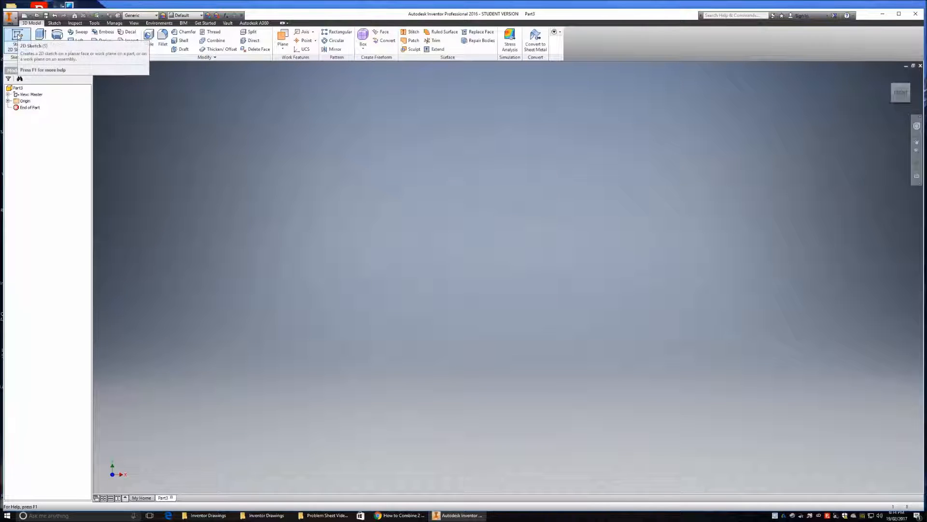
On the horizontal origin plane, sketch a 50 mm by 30 mm rectangle with one corner at the origin, and finish the sketch.
{"action": "left_click", "coordinate": [17, 36]}
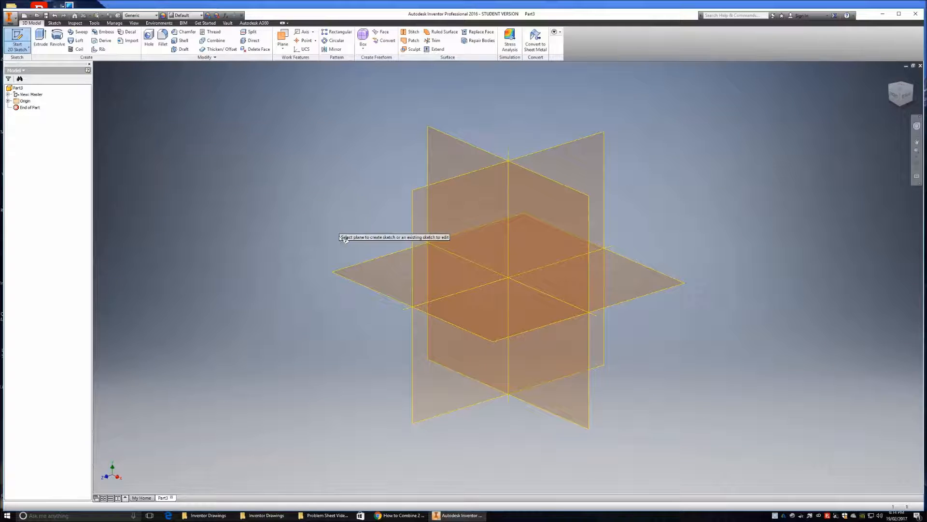
{"action": "left_click", "coordinate": [375, 271]}
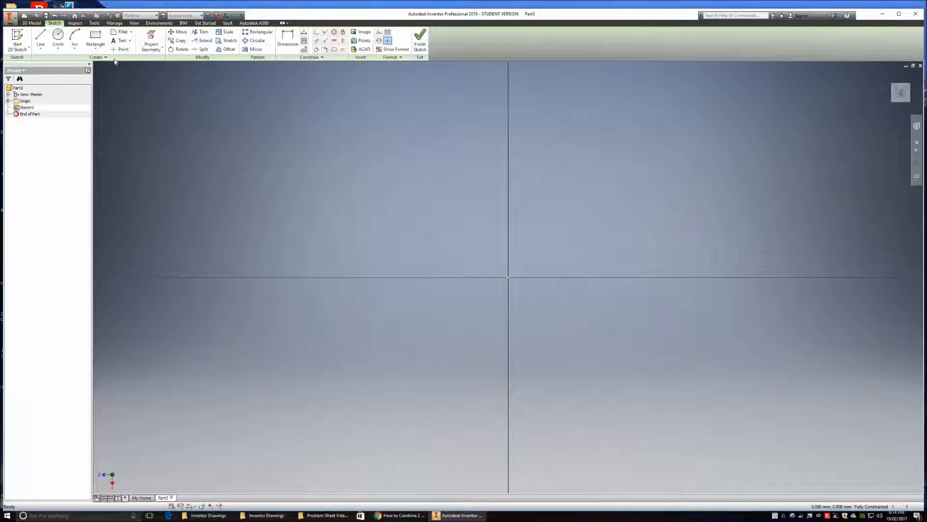
{"action": "left_click", "coordinate": [94, 35]}
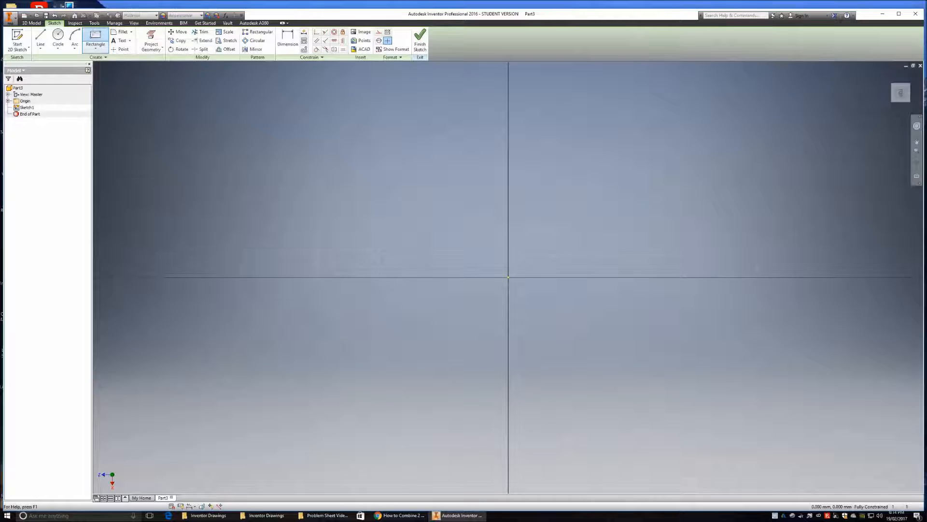
{"action": "left_click", "coordinate": [508, 278]}
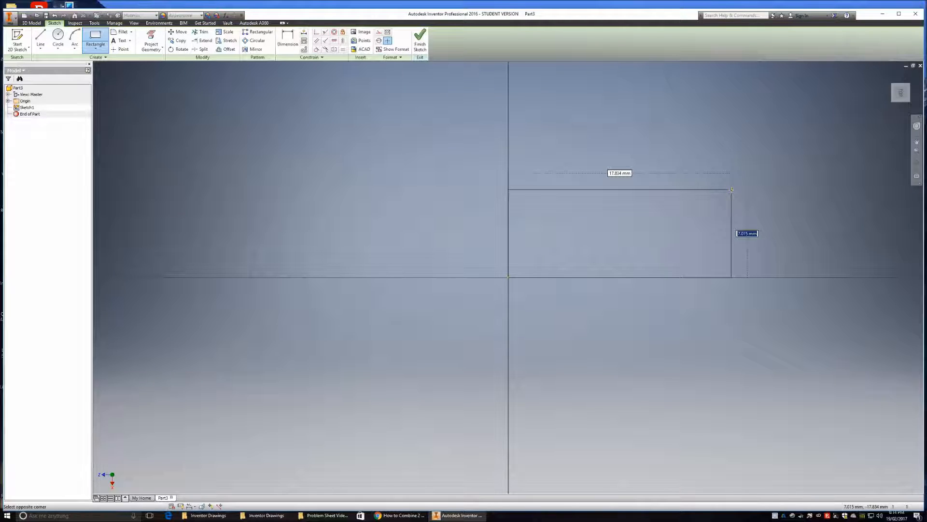
{"action": "type", "text": "30"}
{"action": "key", "text": "Tab"}
{"action": "type", "text": "5"}
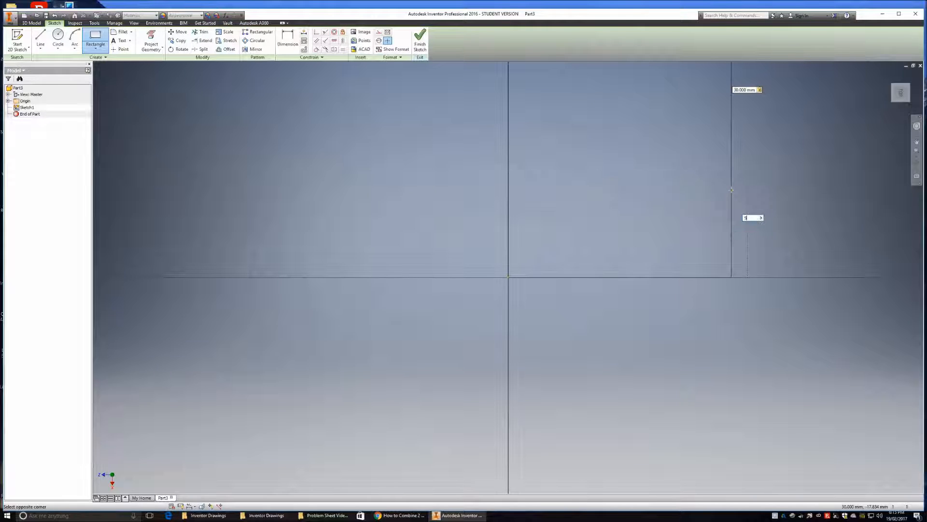
{"action": "key", "text": "Return"}
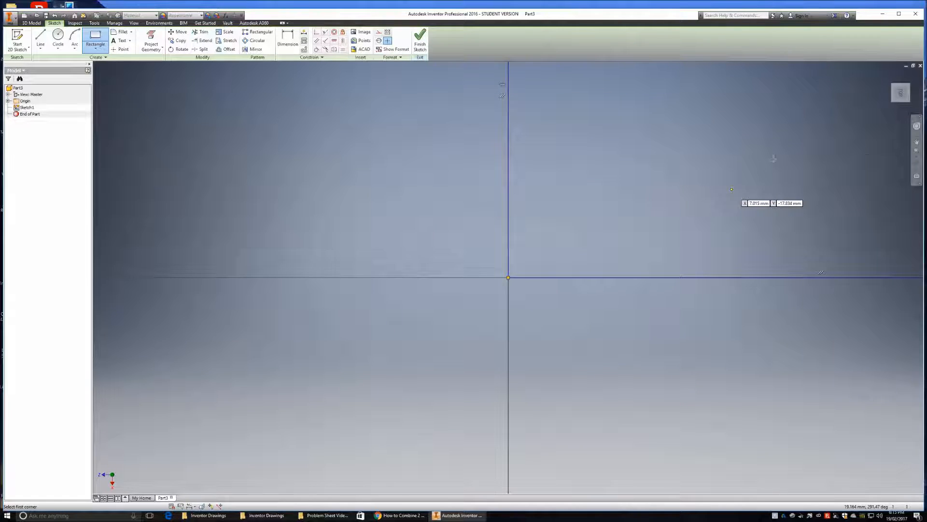
{"action": "left_click", "coordinate": [901, 93]}
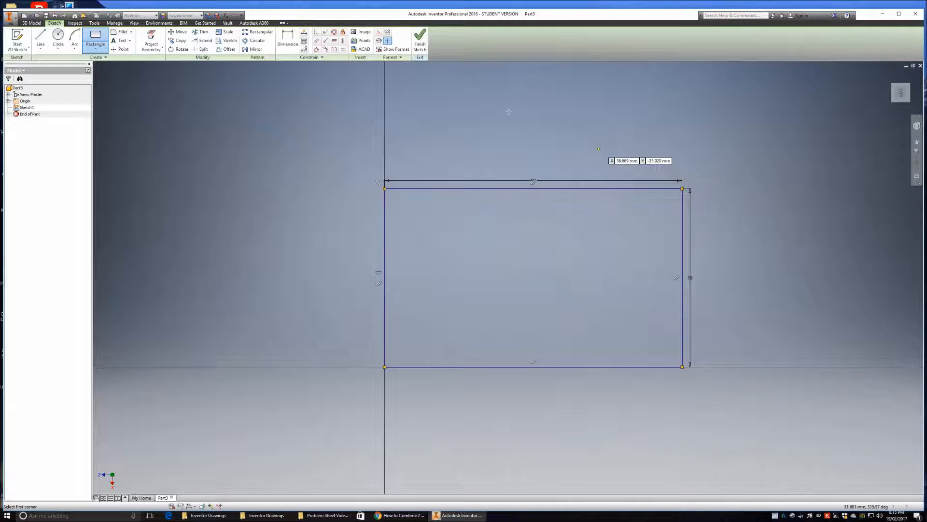
{"action": "left_click", "coordinate": [420, 42]}
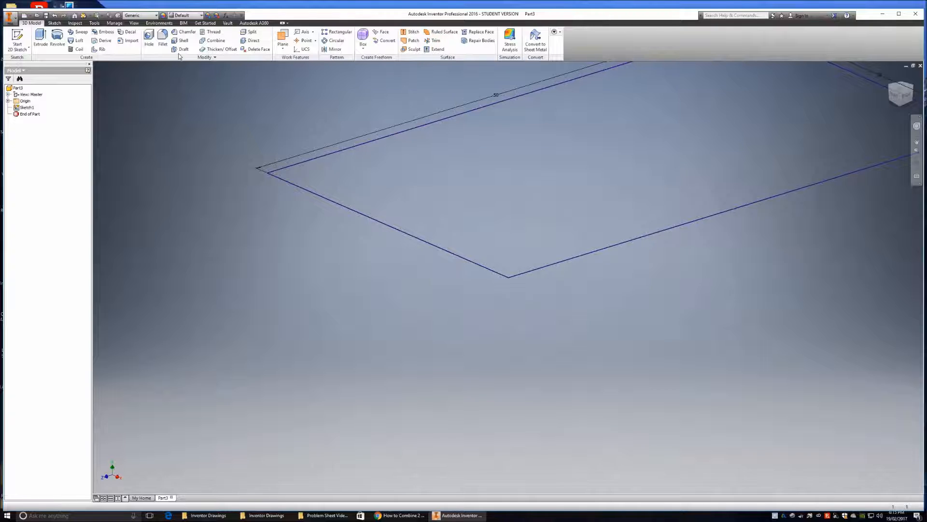
Extrude the rectangle upward 20 mm into a solid block.
{"action": "left_click", "coordinate": [41, 36]}
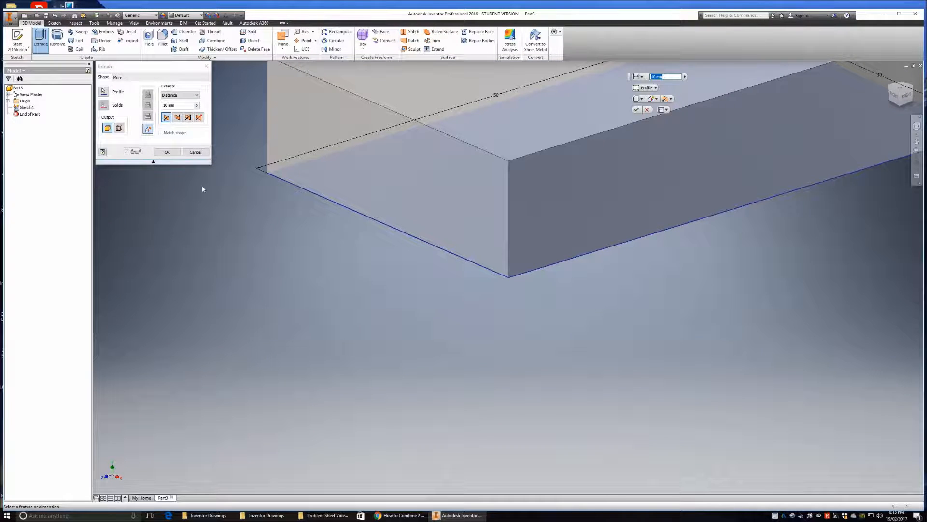
{"action": "type", "text": "20"}
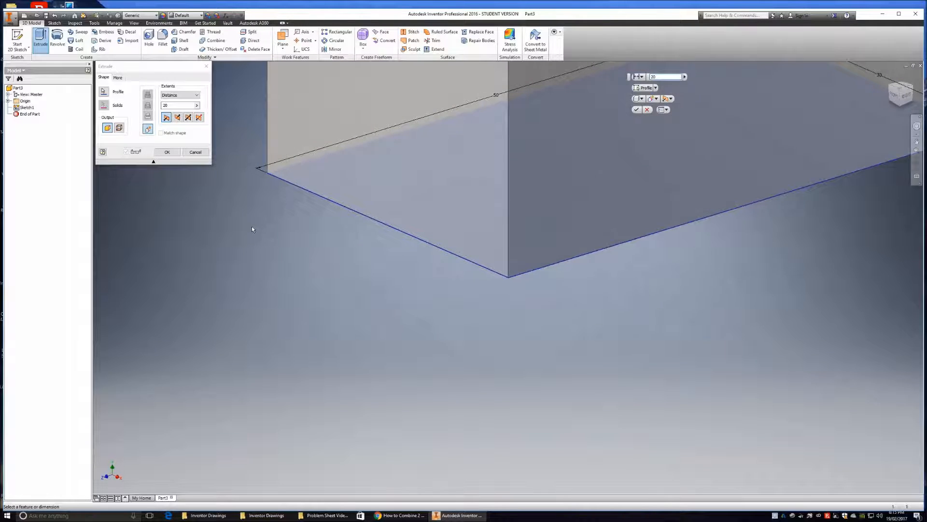
{"action": "key", "text": "Return"}
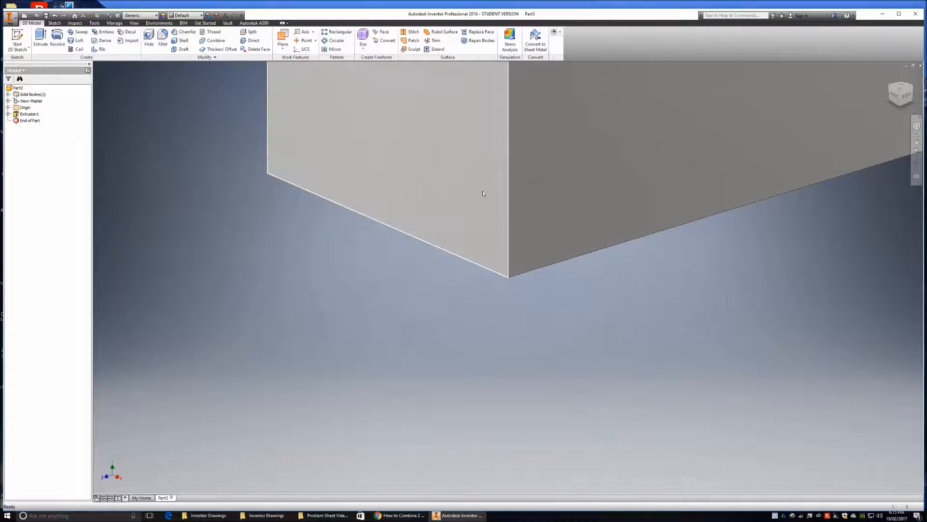
On the block's long side face, sketch a rectangle 20 mm wide and 10 mm high from the upper right corner, and finish the sketch.
{"action": "left_click", "coordinate": [901, 93]}
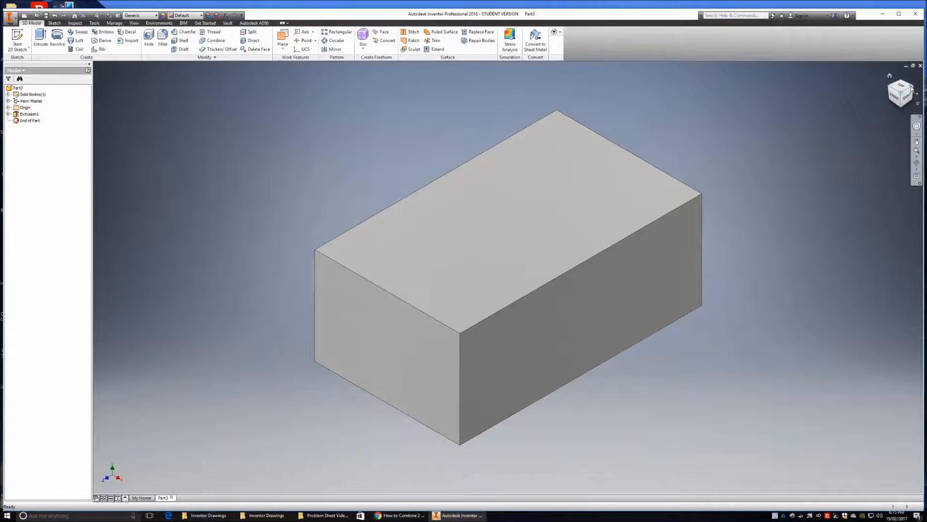
{"action": "left_click", "coordinate": [912, 89]}
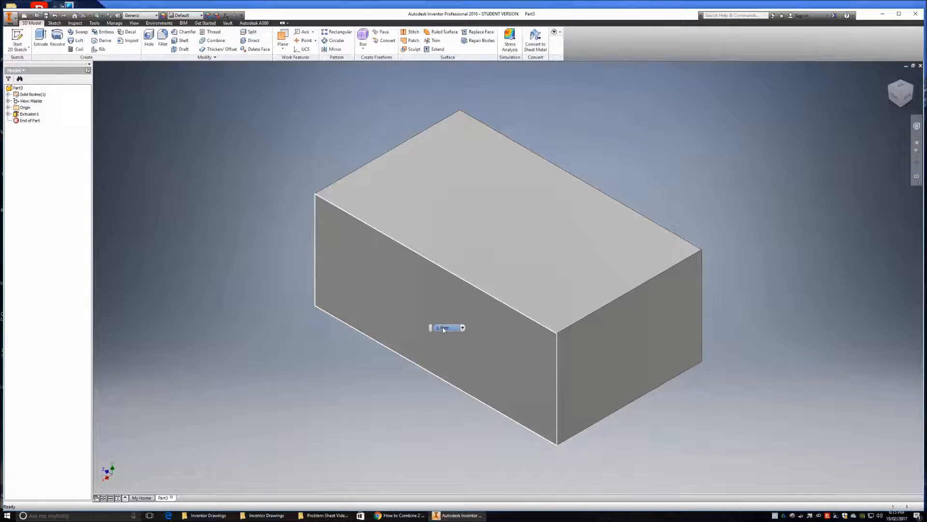
{"action": "left_click", "coordinate": [442, 327]}
{"action": "right_click", "coordinate": [435, 334]}
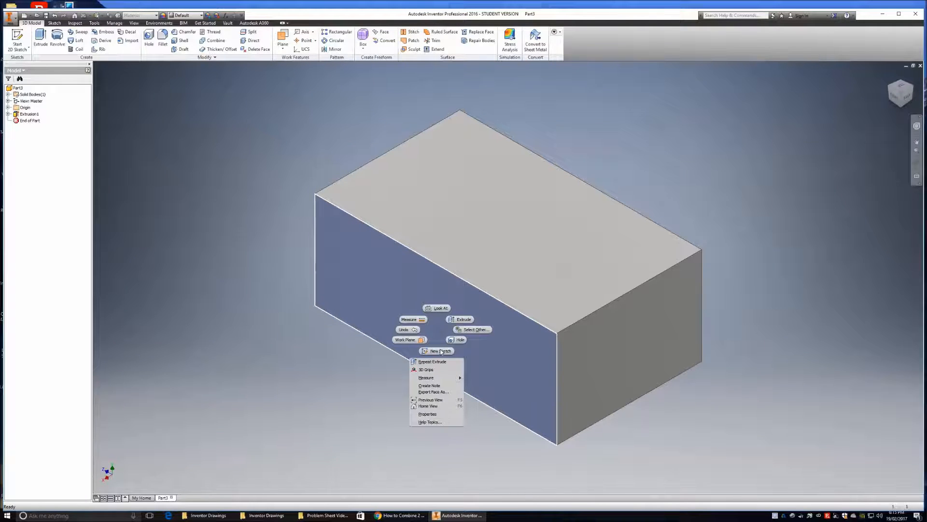
{"action": "left_click", "coordinate": [441, 351]}
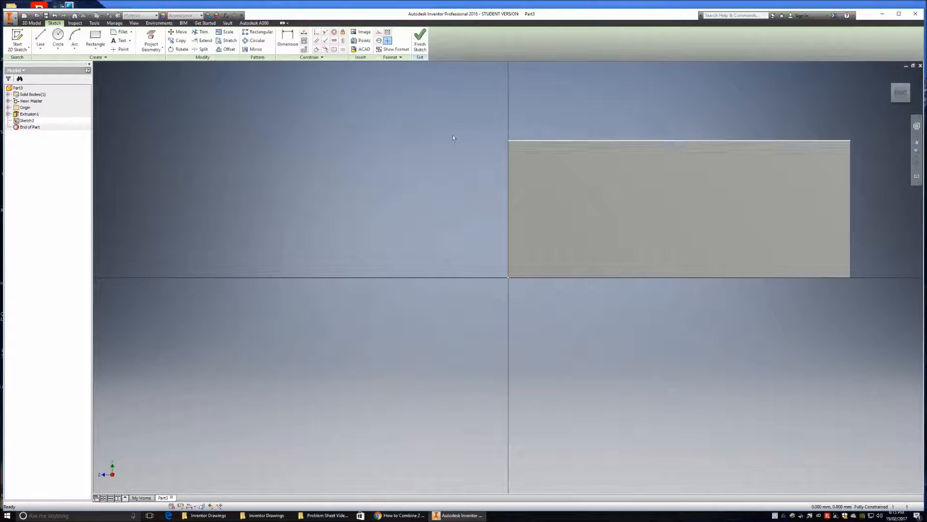
{"action": "left_click", "coordinate": [99, 39]}
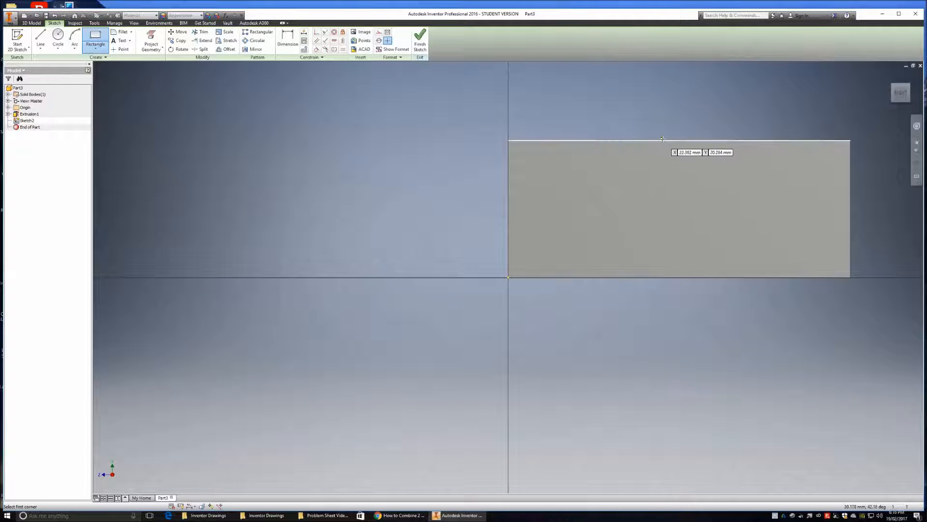
{"action": "left_click", "coordinate": [849, 140]}
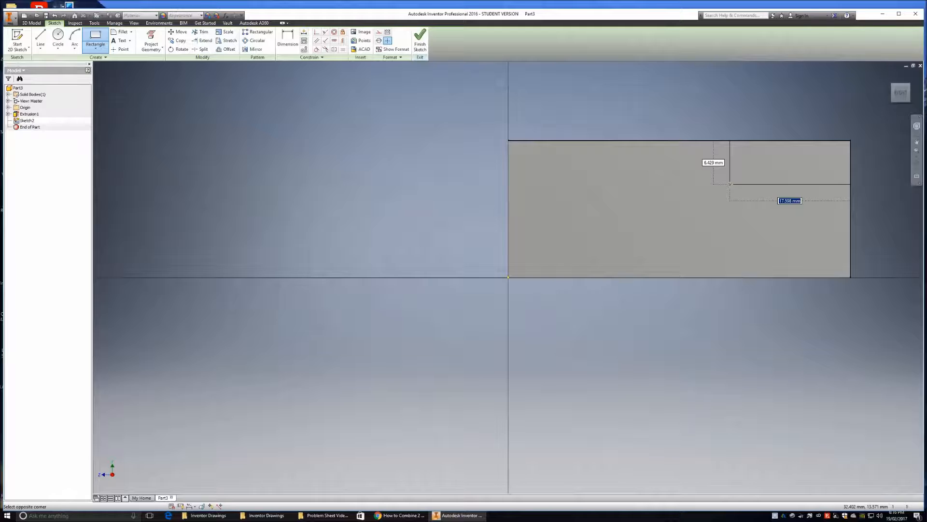
{"action": "type", "text": "20"}
{"action": "key", "text": "Tab"}
{"action": "type", "text": "10"}
{"action": "key", "text": "Return"}
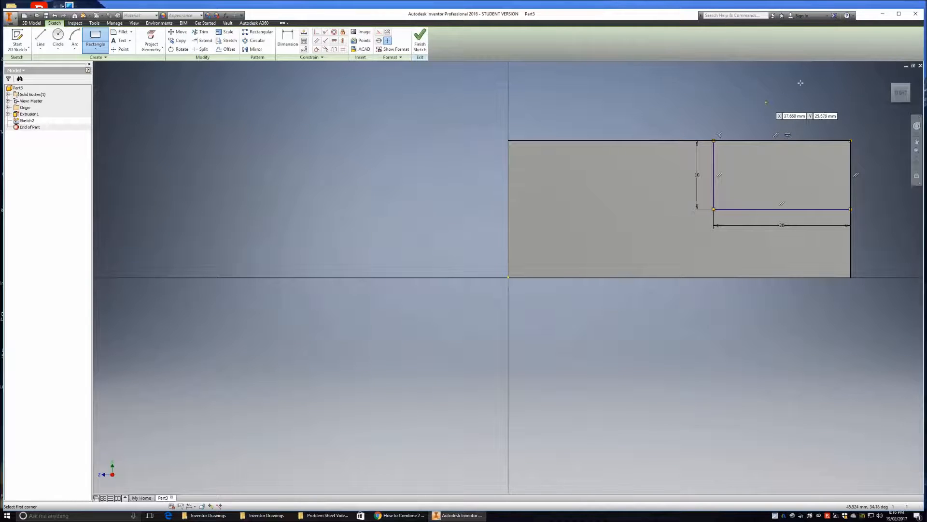
{"action": "left_click", "coordinate": [420, 39]}
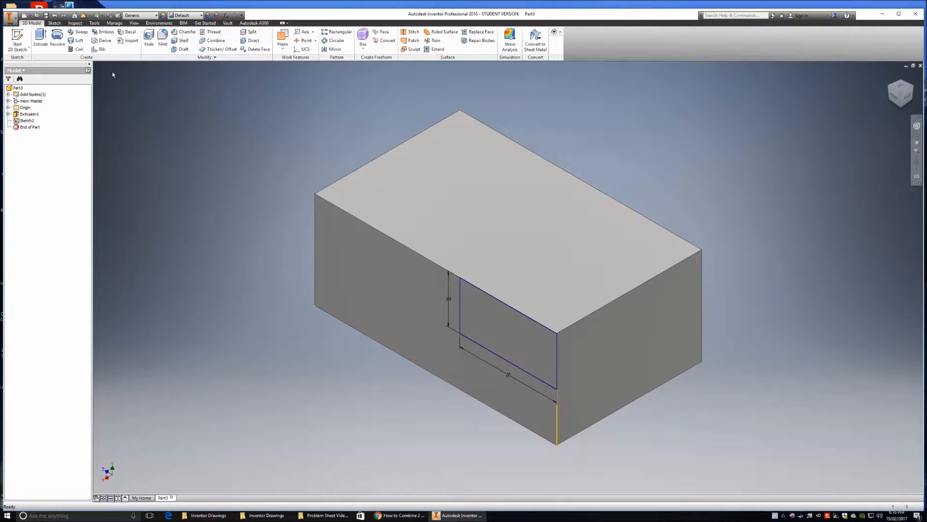
Extrude the small corner rectangle as a cut with extents All to form the step across the block.
{"action": "left_click", "coordinate": [40, 38]}
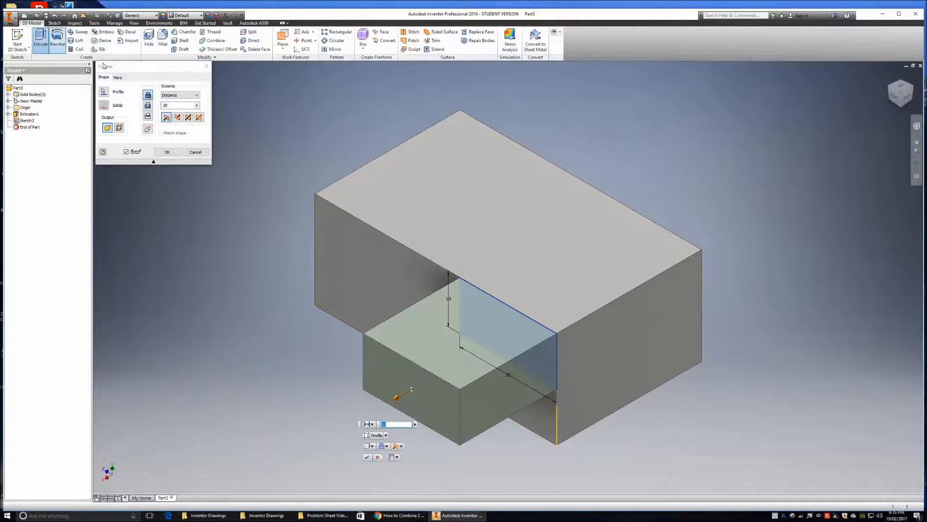
{"action": "left_click", "coordinate": [147, 106]}
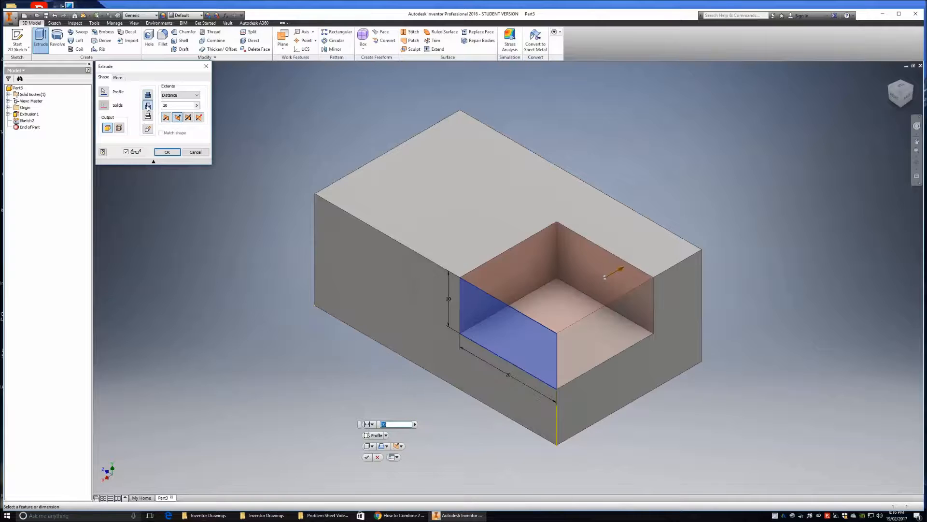
{"action": "left_click", "coordinate": [196, 95]}
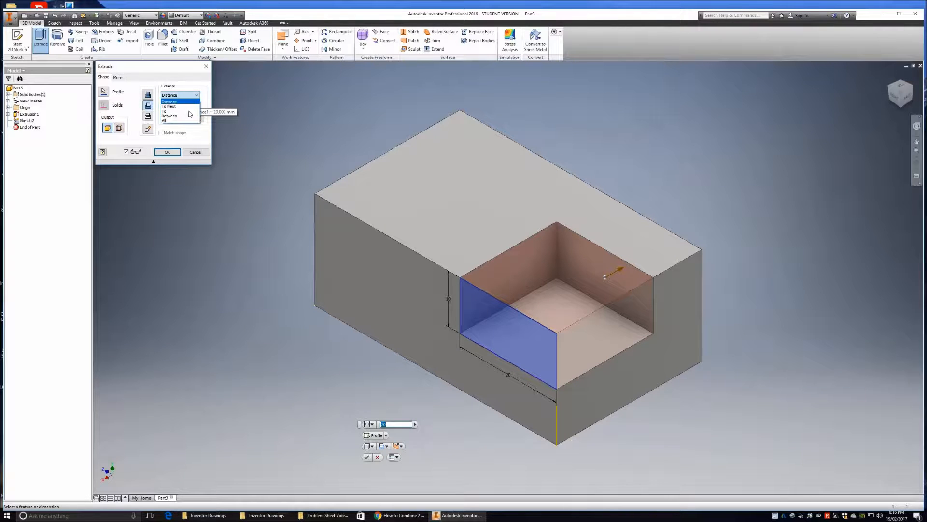
{"action": "left_click", "coordinate": [189, 122]}
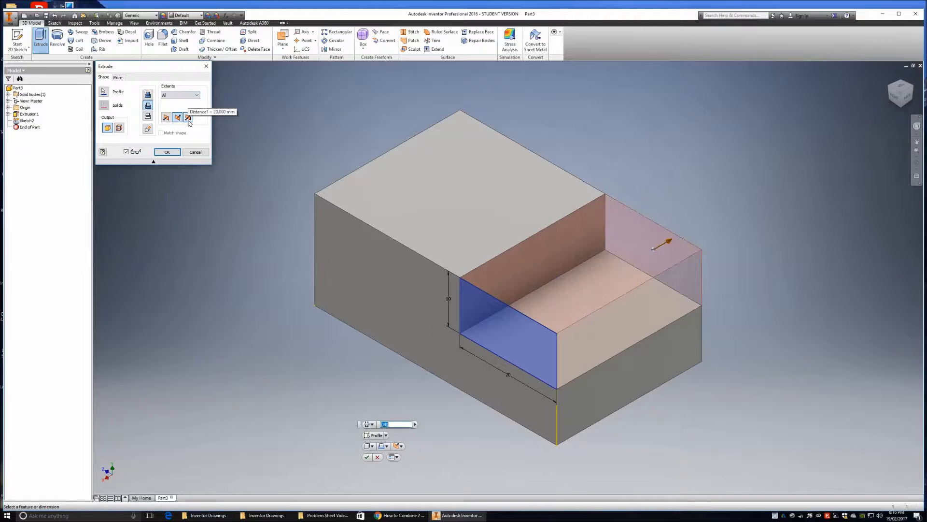
{"action": "left_click", "coordinate": [173, 153]}
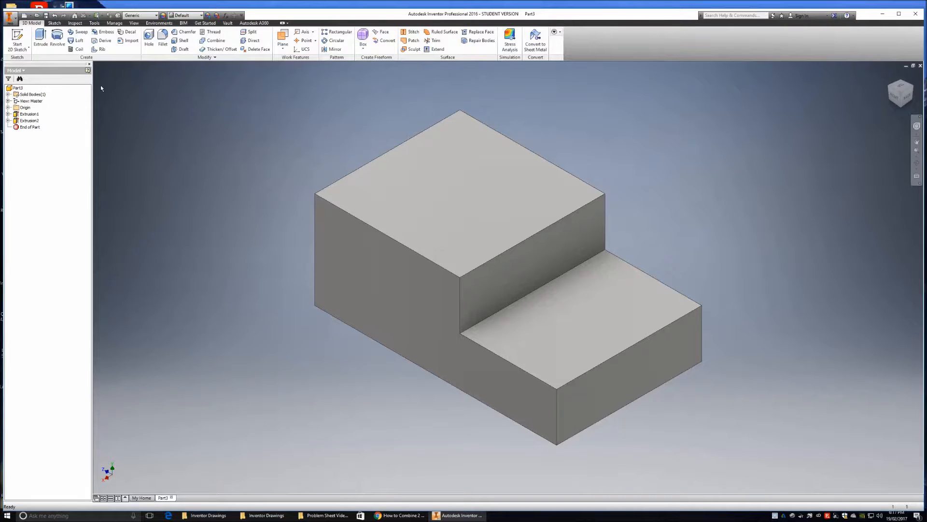
Save the part as "Part 2 end lap member" in the Problem Sheet #1 folder.
{"action": "left_click", "coordinate": [10, 19]}
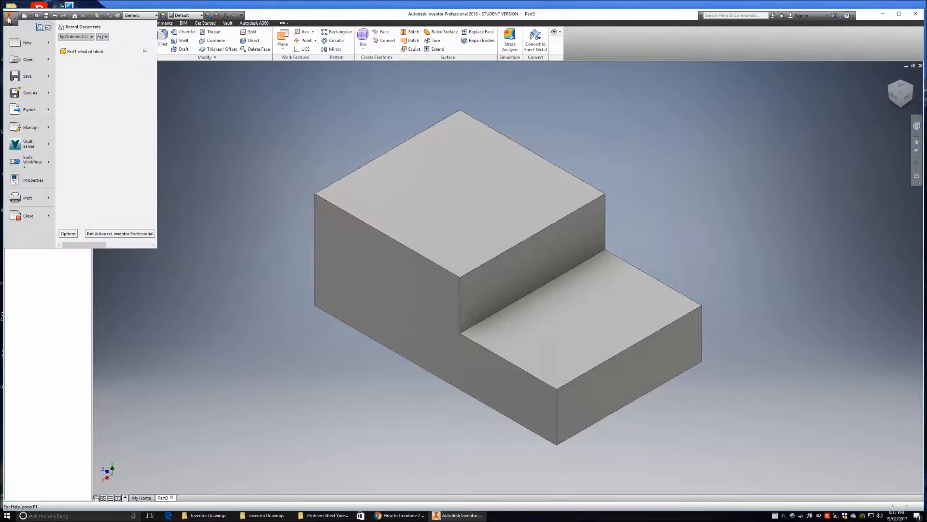
{"action": "left_click", "coordinate": [20, 93]}
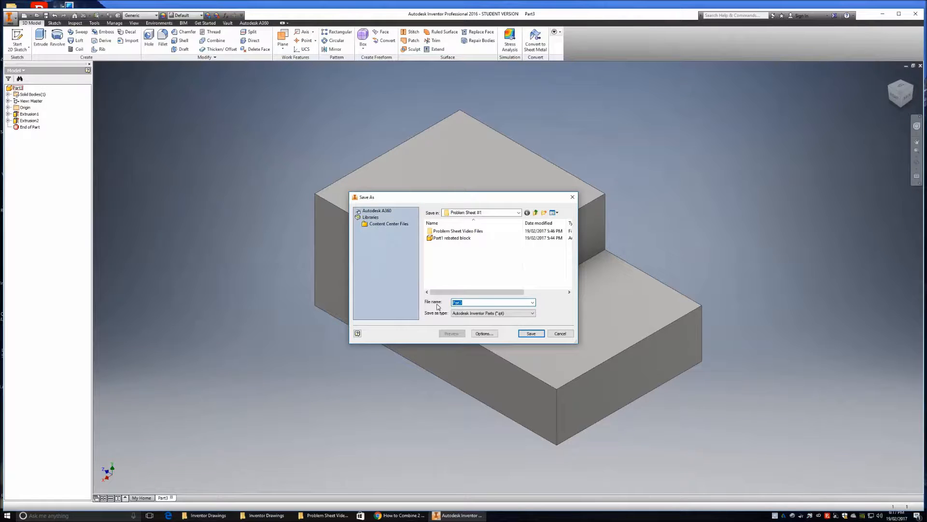
{"action": "type", "text": "Party"}
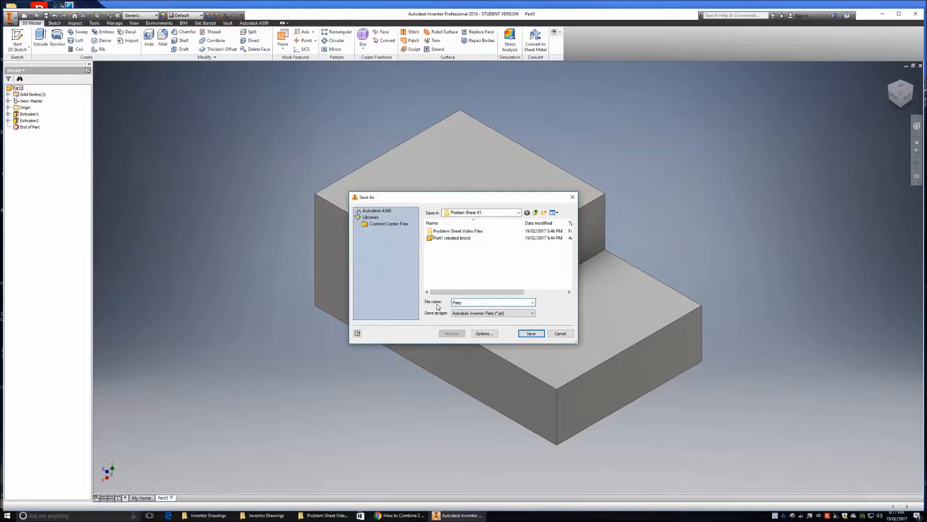
{"action": "key", "text": "BackSpace"}
{"action": "type", "text": "2 end lap member"}
{"action": "left_click", "coordinate": [531, 333]}
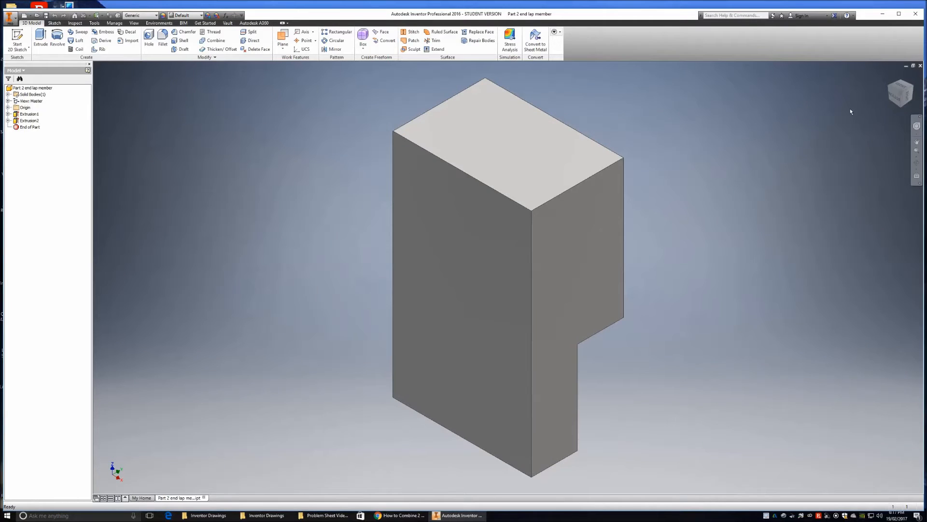
{"action": "left_click", "coordinate": [913, 88]}
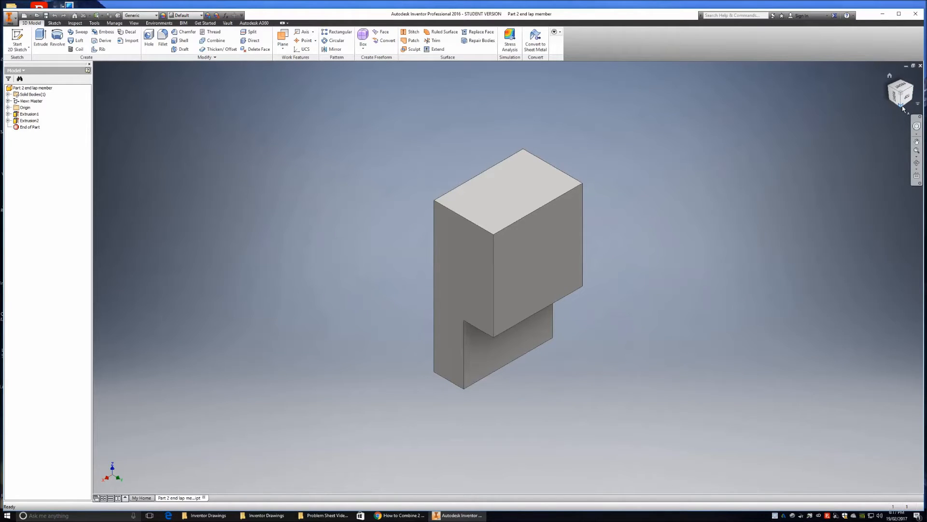
{"action": "left_click", "coordinate": [903, 107]}
{"action": "left_click", "coordinate": [895, 89]}
{"action": "left_click", "coordinate": [912, 75]}
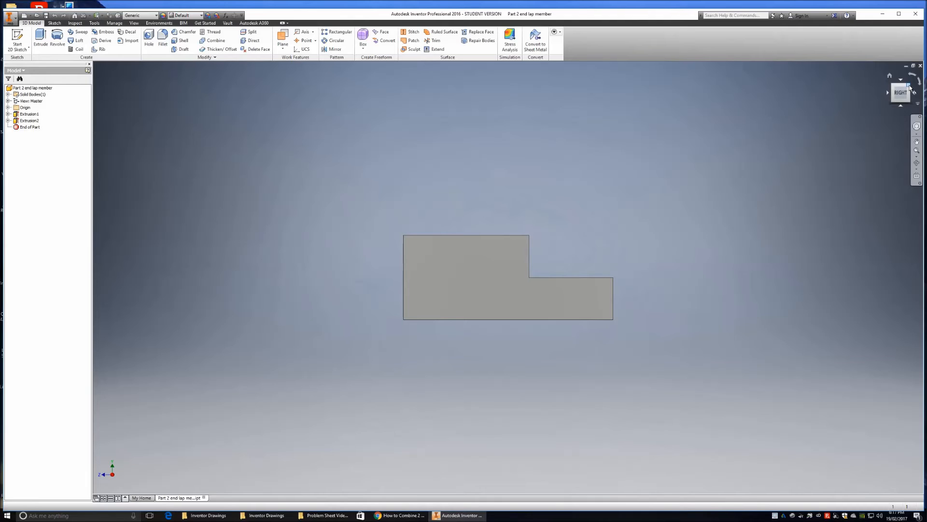
{"action": "left_click", "coordinate": [910, 86]}
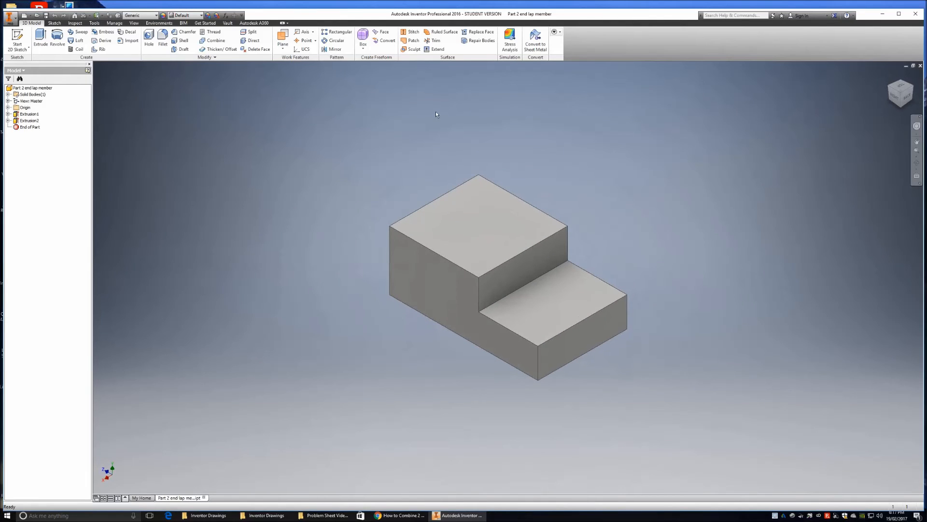